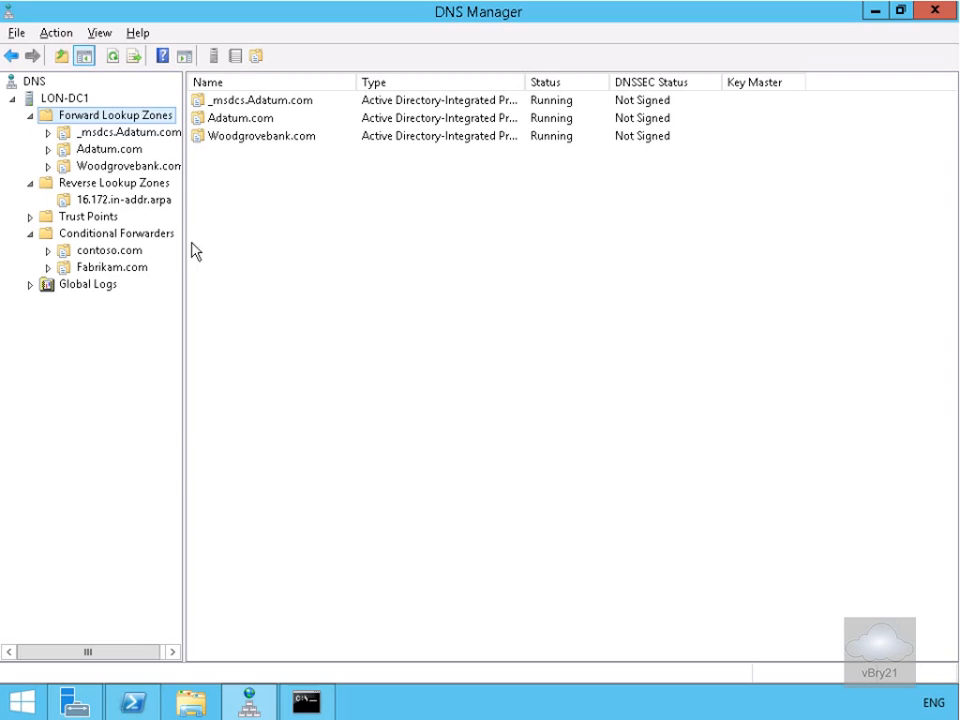
- Open the Properties dialog of the Adatum.com zone
{"action": "right_click", "coordinate": [124, 150]}
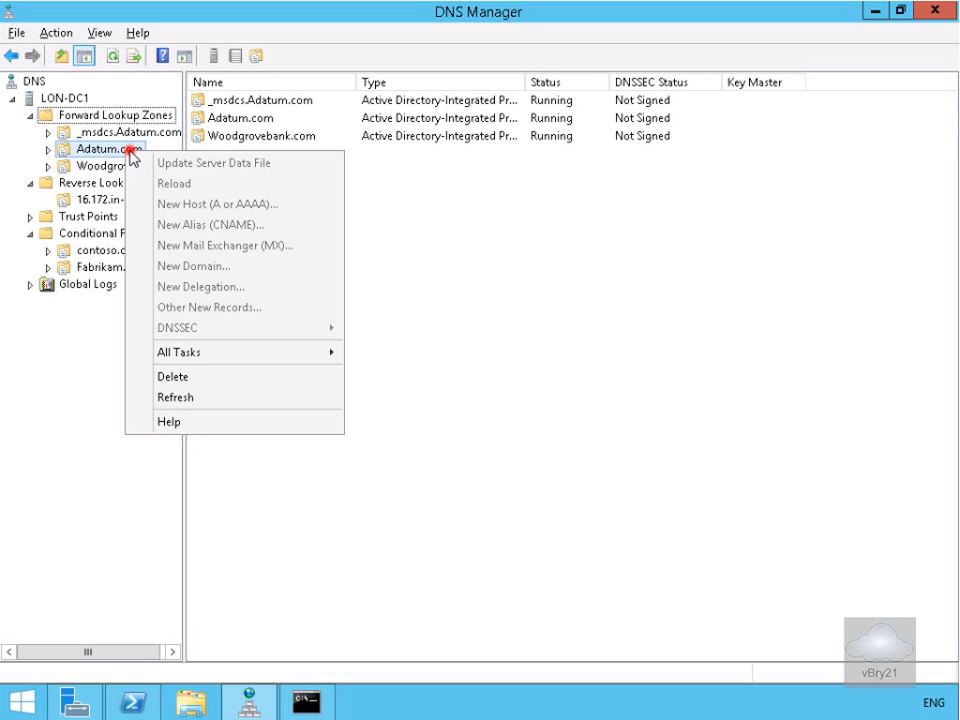
{"action": "left_click", "coordinate": [113, 150]}
{"action": "right_click", "coordinate": [111, 150]}
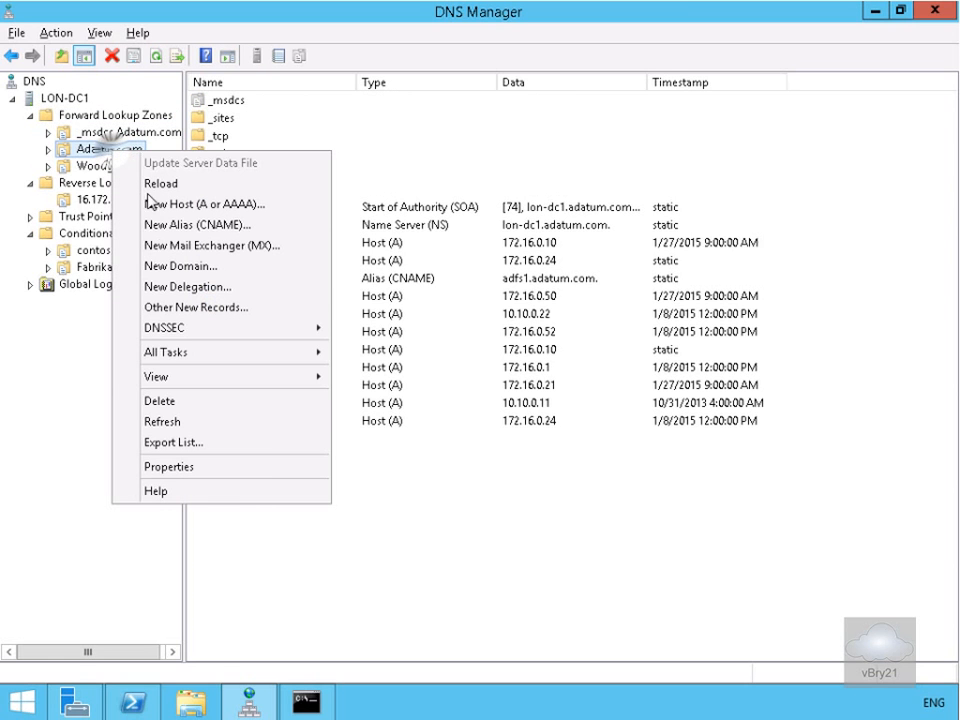
{"action": "left_click", "coordinate": [150, 467]}
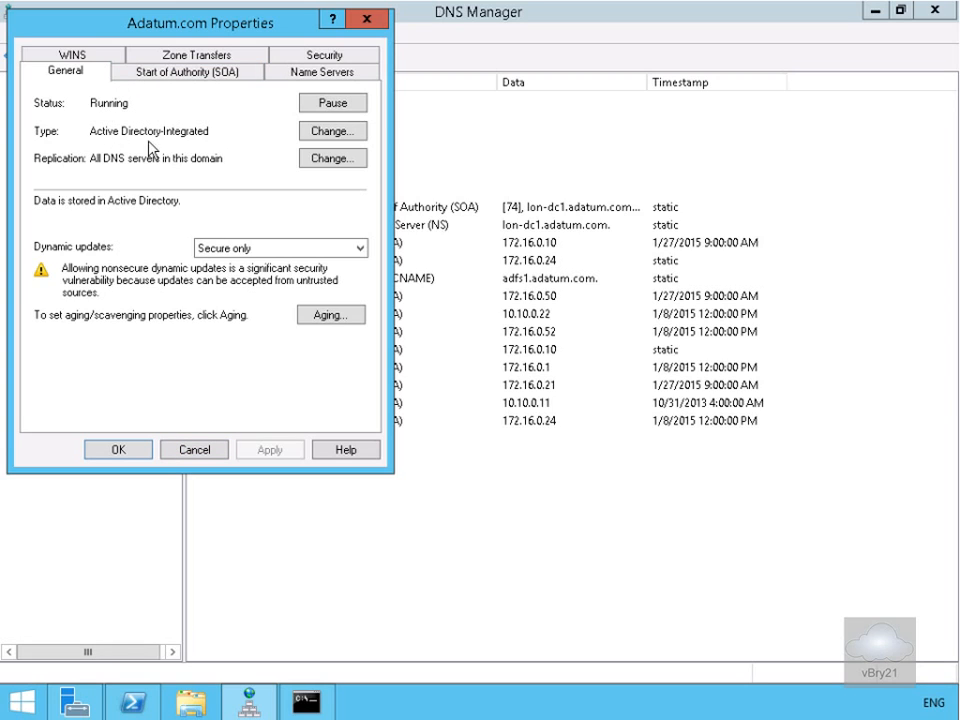
- Review the SOA, Name Servers and WINS tabs, ending on Zone Transfers
{"action": "left_click", "coordinate": [169, 76]}
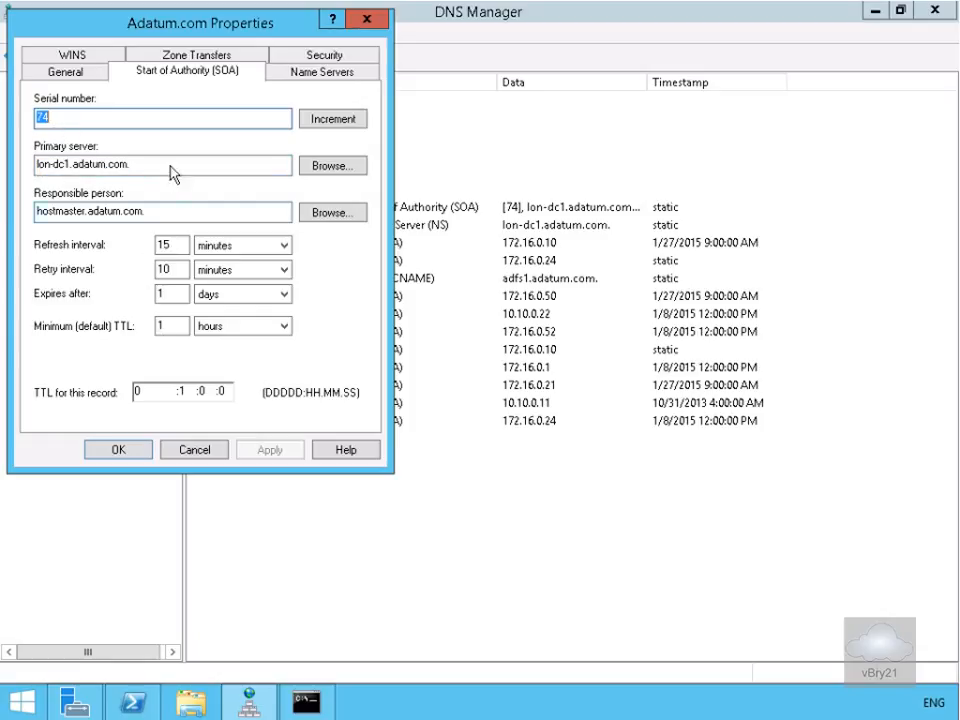
{"action": "left_click", "coordinate": [321, 71]}
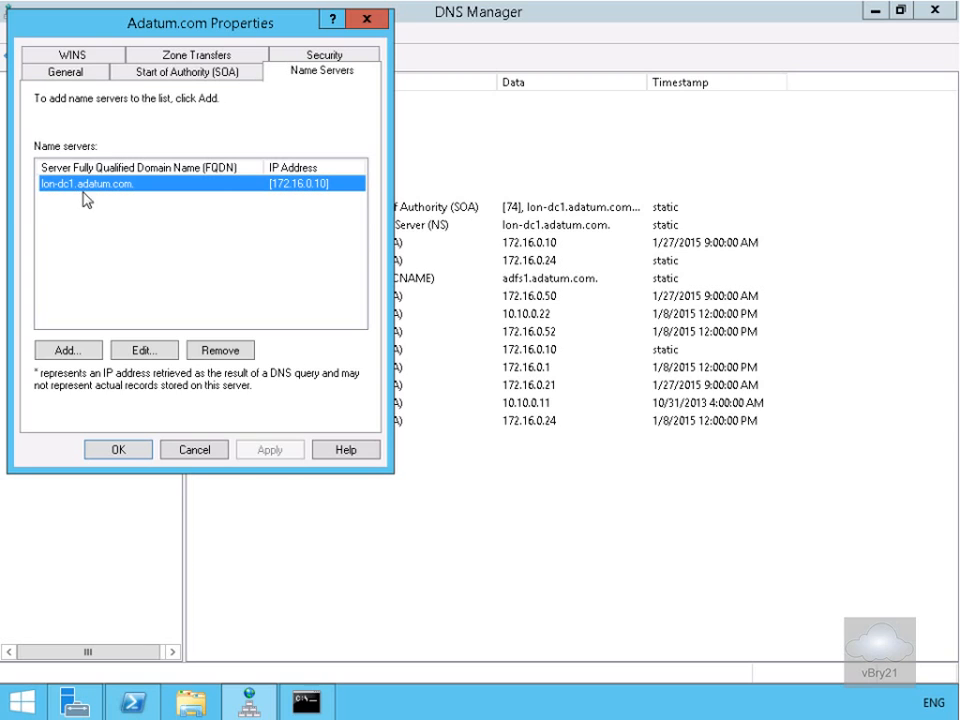
{"action": "left_click", "coordinate": [60, 52]}
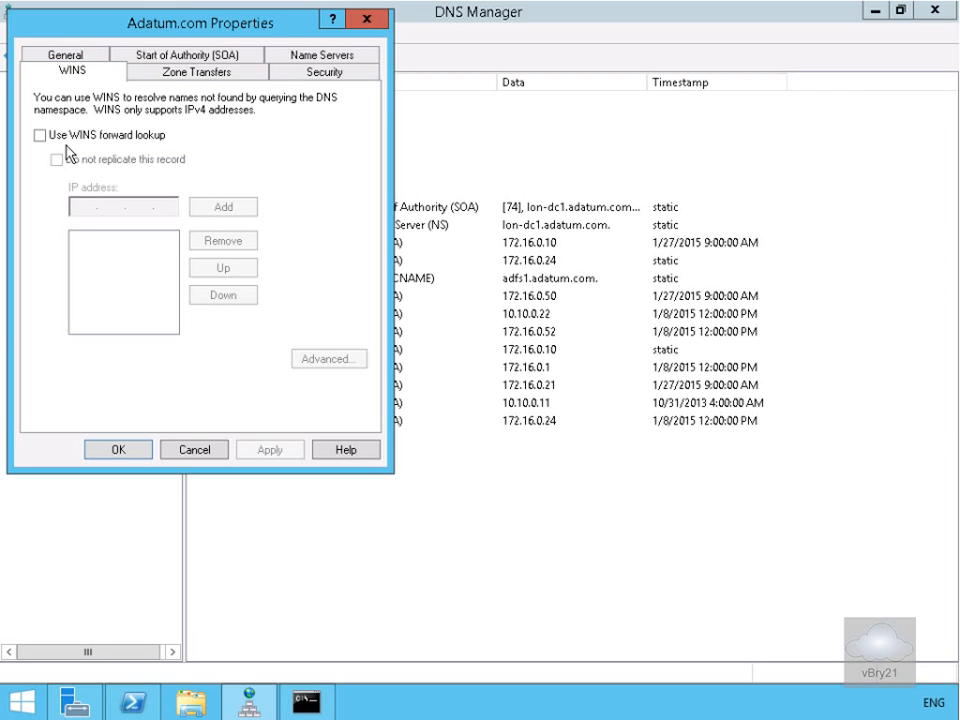
{"action": "left_click", "coordinate": [178, 78]}
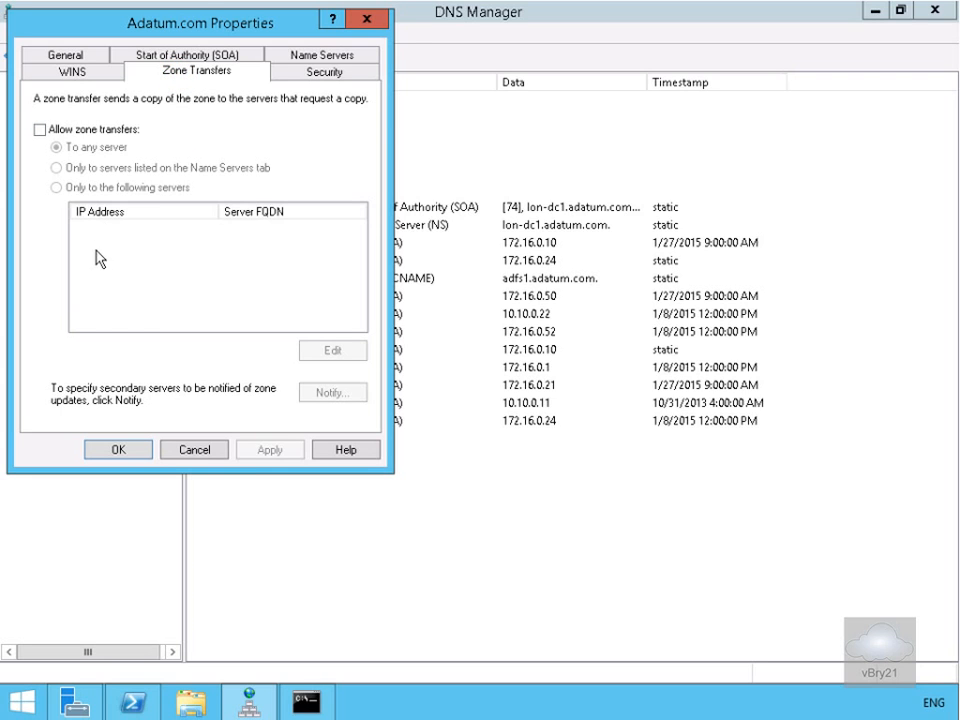
- Enable Allow zone transfers for Adatum.com, restricted to servers on the Name Servers tab
{"action": "left_click", "coordinate": [296, 74]}
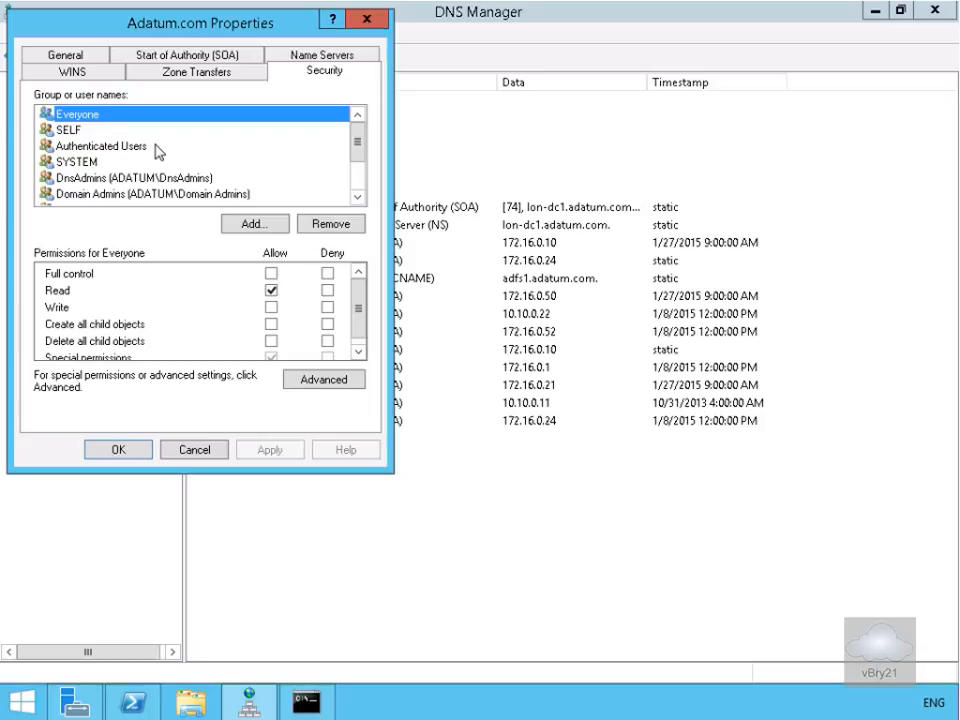
{"action": "left_click", "coordinate": [152, 76]}
{"action": "left_click", "coordinate": [80, 130]}
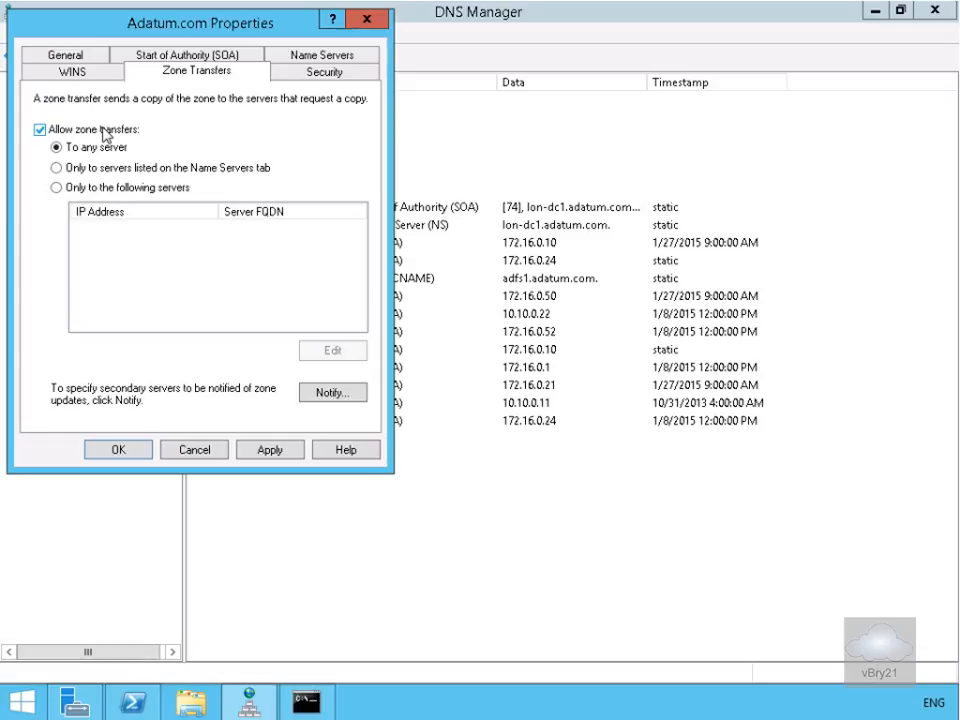
{"action": "left_click", "coordinate": [137, 168]}
{"action": "left_click", "coordinate": [293, 60]}
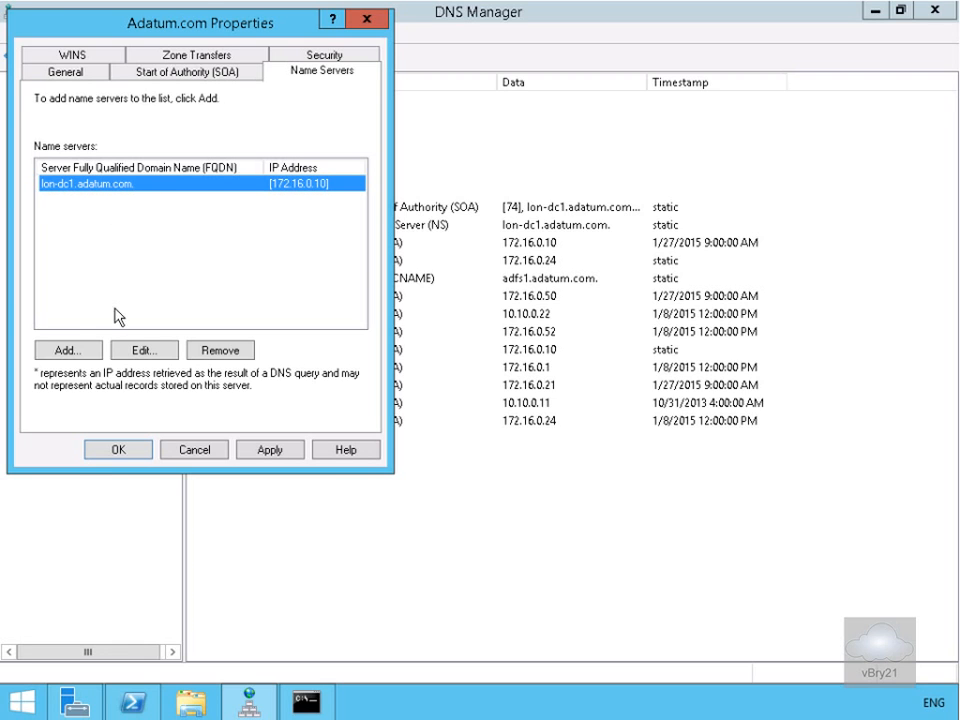
- Add name server LON-SVR1.adatum.com at 172.16.0.21 and apply the Adatum.com properties
{"action": "left_click", "coordinate": [79, 350]}
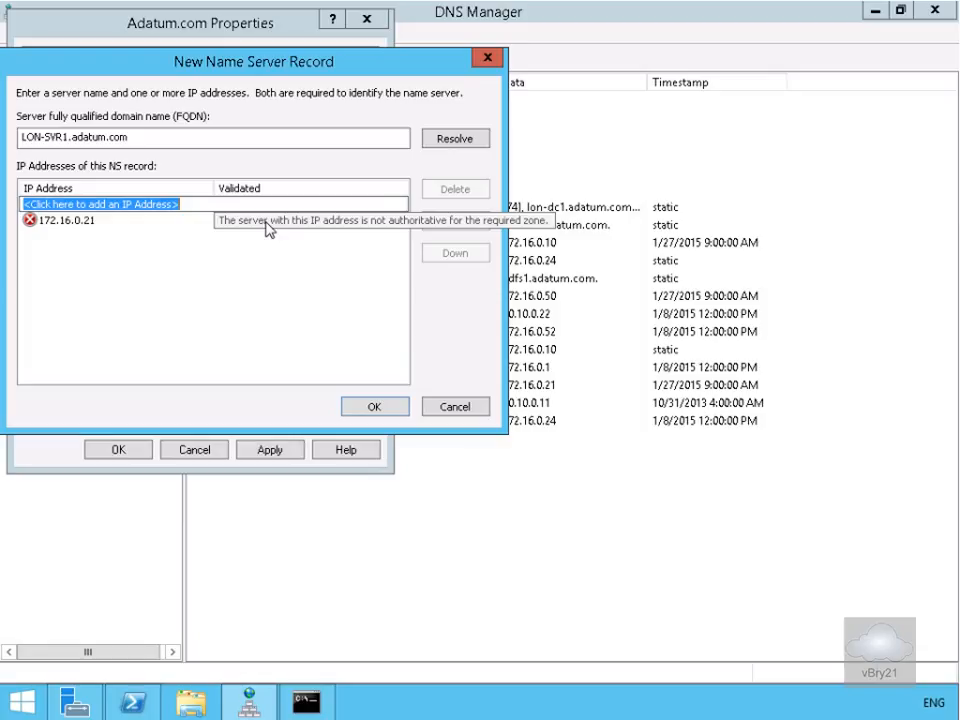
{"action": "left_click", "coordinate": [362, 408]}
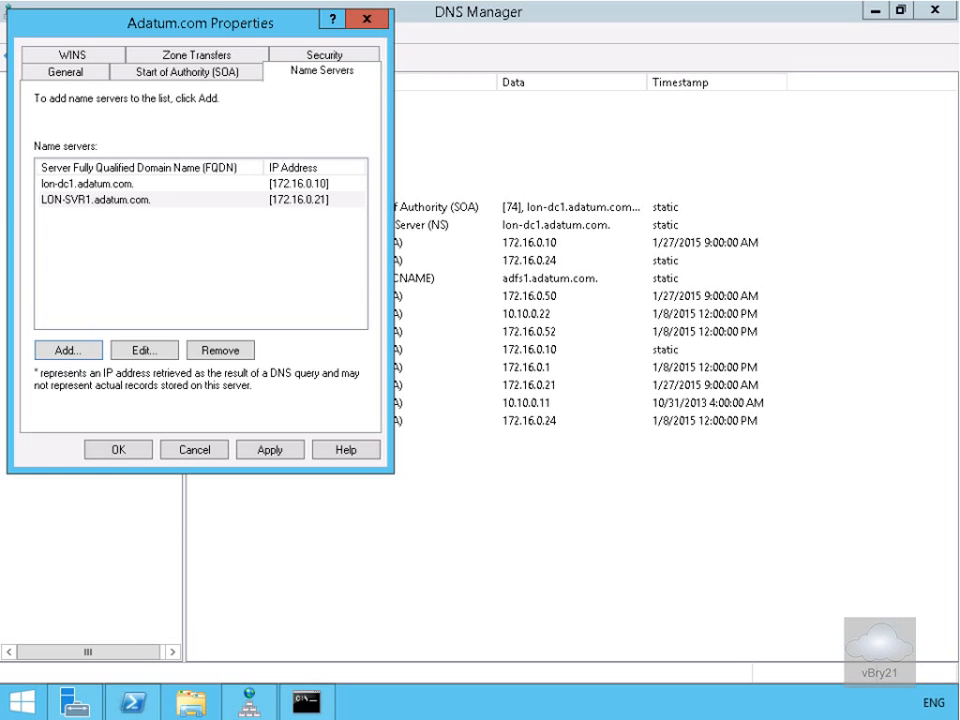
{"action": "left_click", "coordinate": [115, 449]}
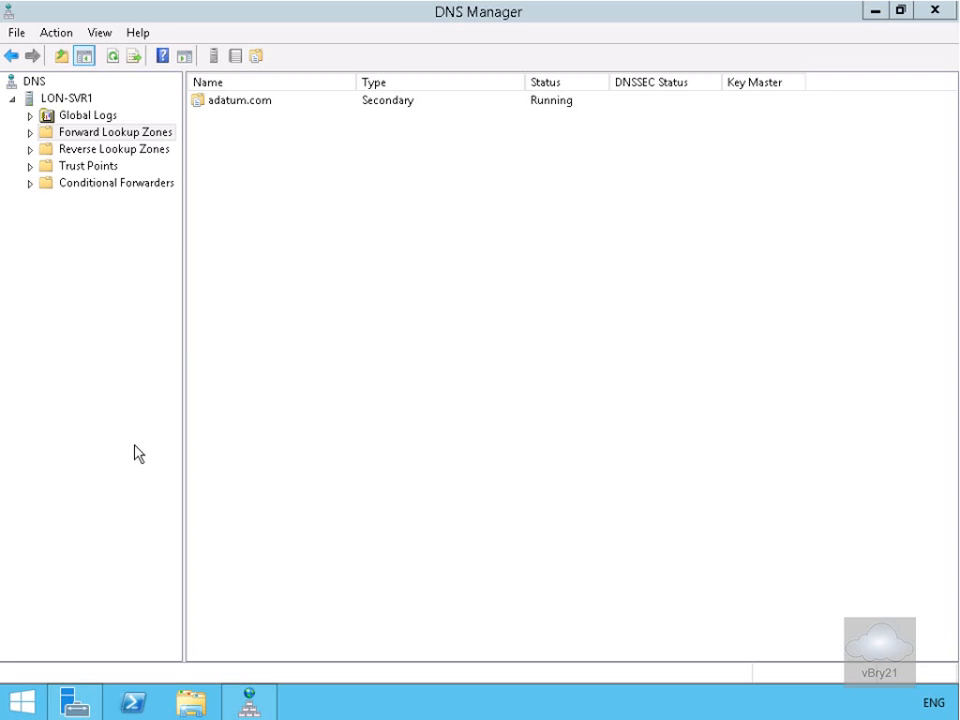
- On LON-SVR1, run Transfer from Master on the secondary adatum.com zone and refresh
{"action": "left_click", "coordinate": [28, 133]}
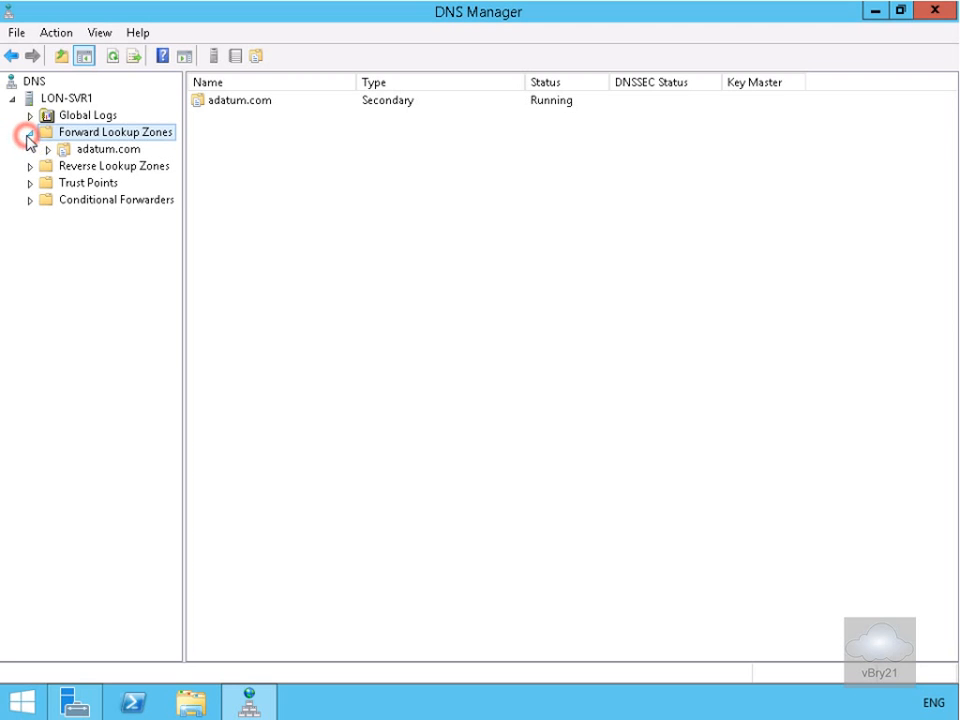
{"action": "left_click", "coordinate": [110, 152]}
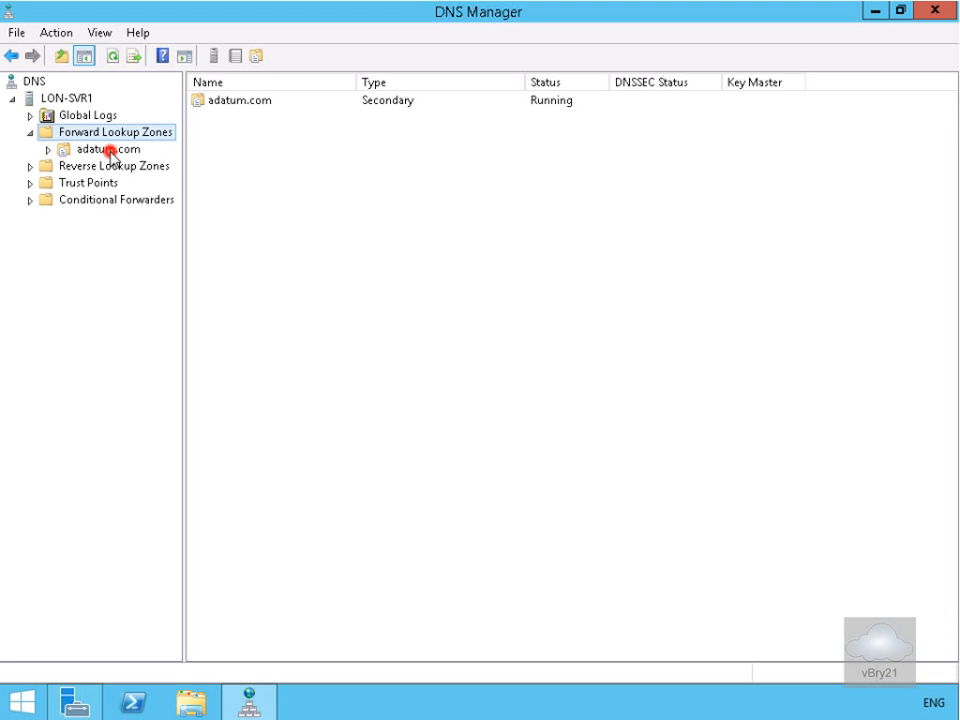
{"action": "right_click", "coordinate": [109, 152]}
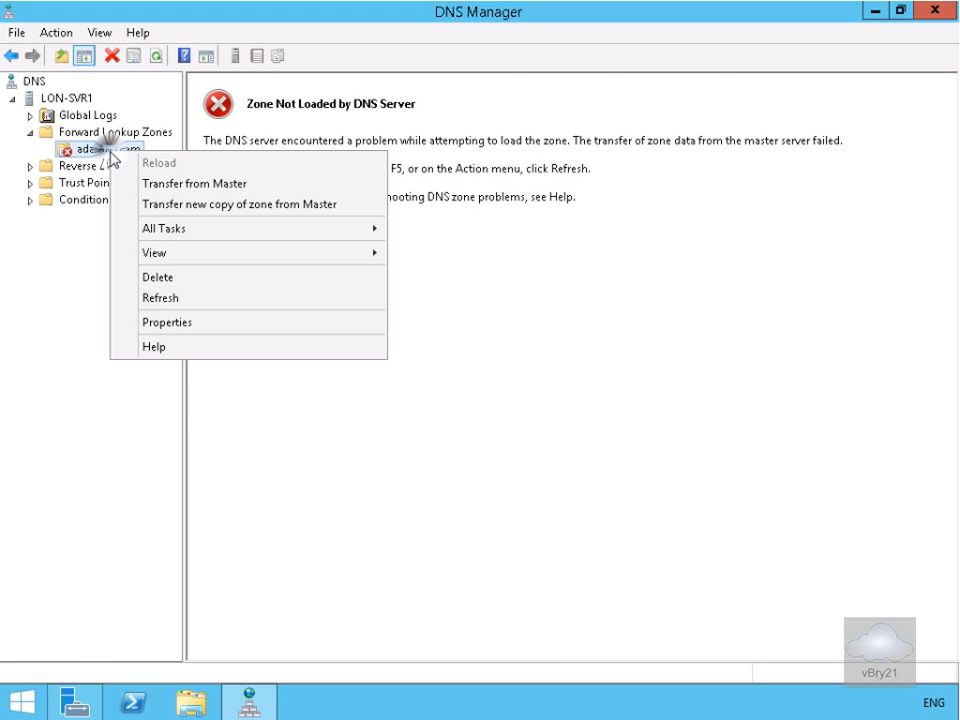
{"action": "left_click", "coordinate": [161, 185]}
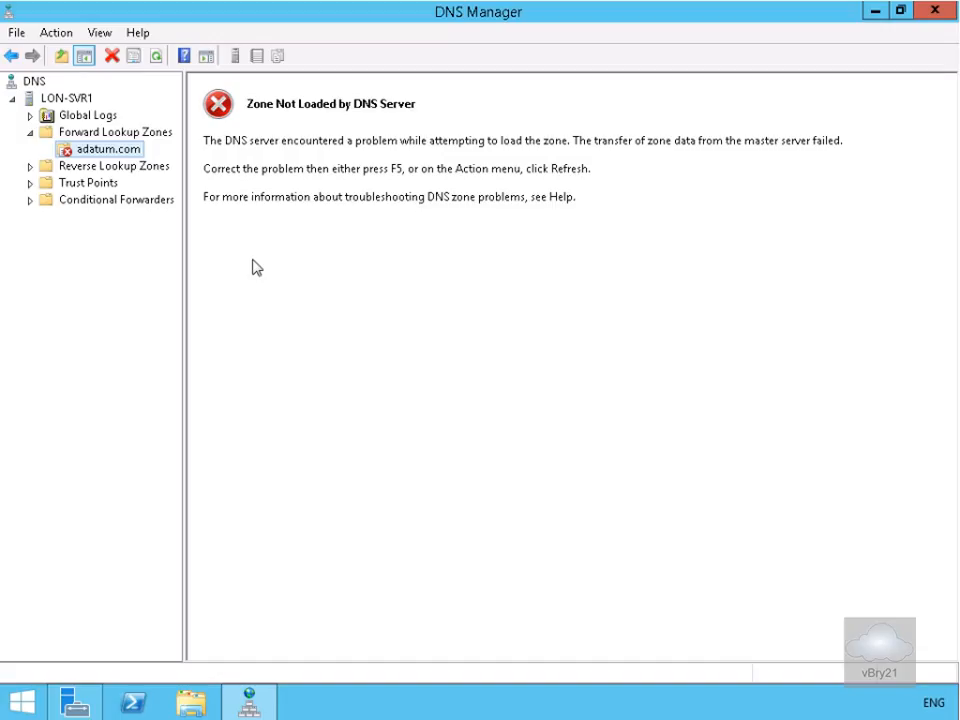
{"action": "left_click", "coordinate": [157, 56]}
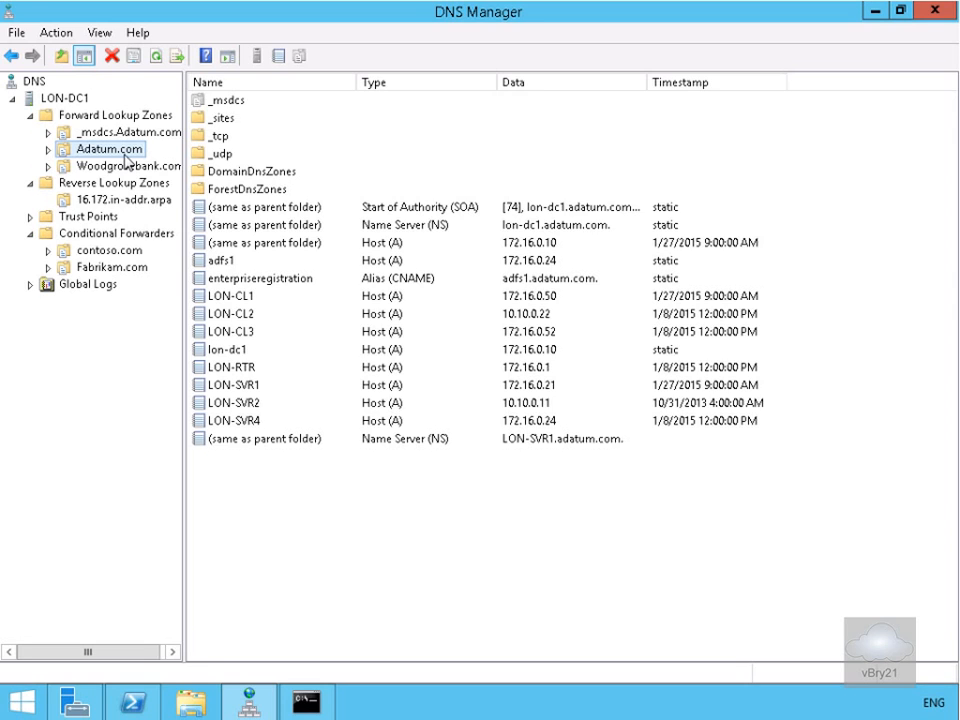
- Start a new www alias in Adatum.com and browse to LON-DC1's Adatum.com zone records
{"action": "right_click", "coordinate": [125, 156]}
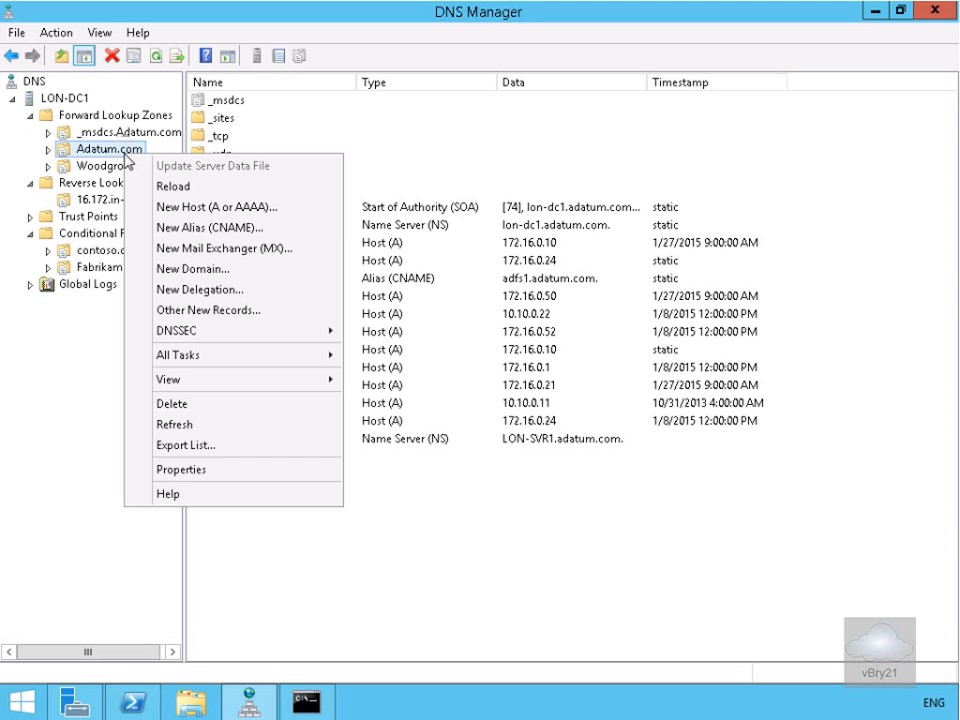
{"action": "left_click", "coordinate": [212, 231]}
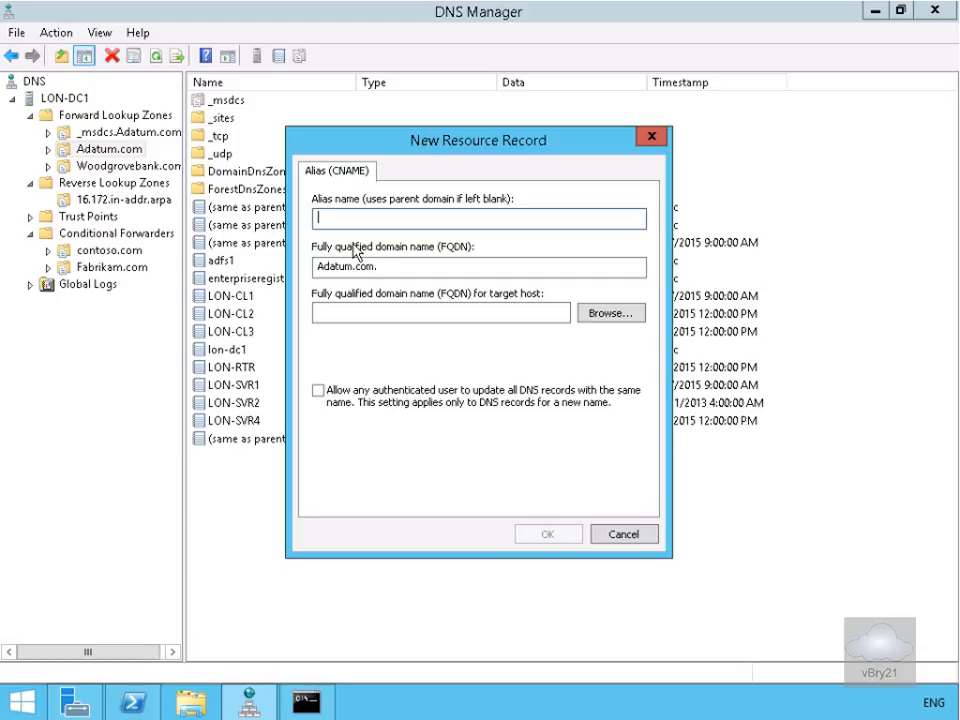
{"action": "type", "text": "www"}
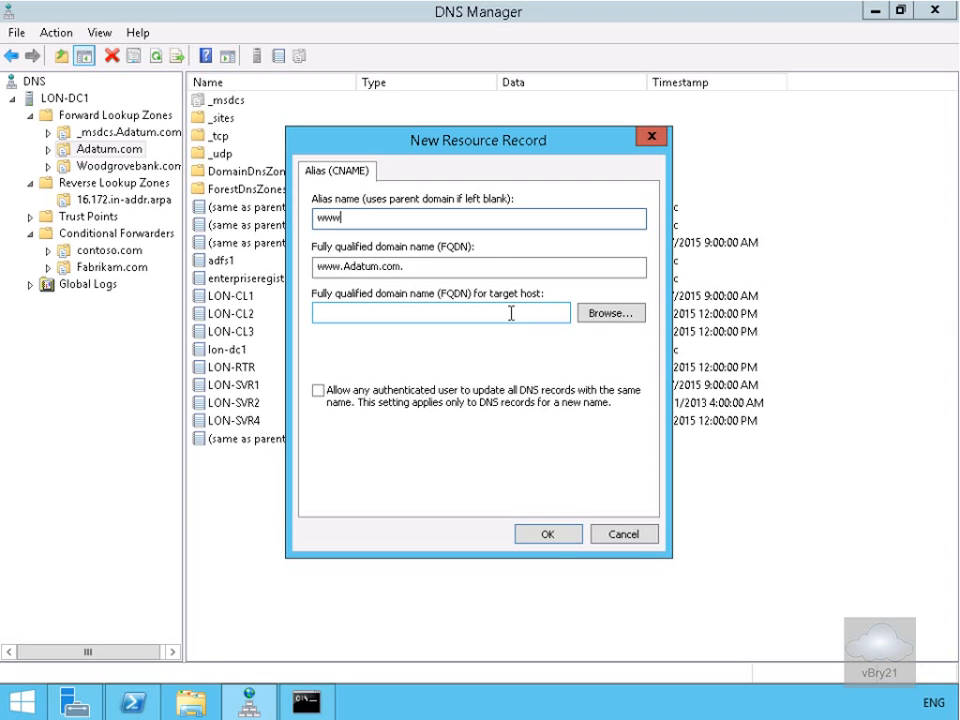
{"action": "left_click", "coordinate": [591, 314]}
{"action": "left_click", "coordinate": [368, 285]}
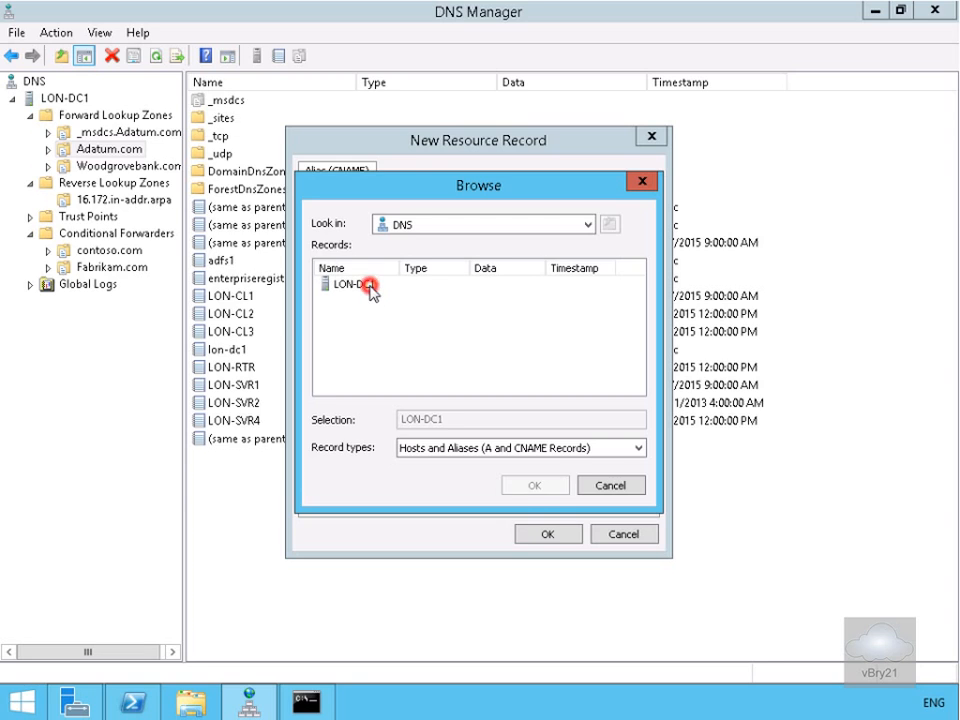
{"action": "left_click", "coordinate": [534, 486]}
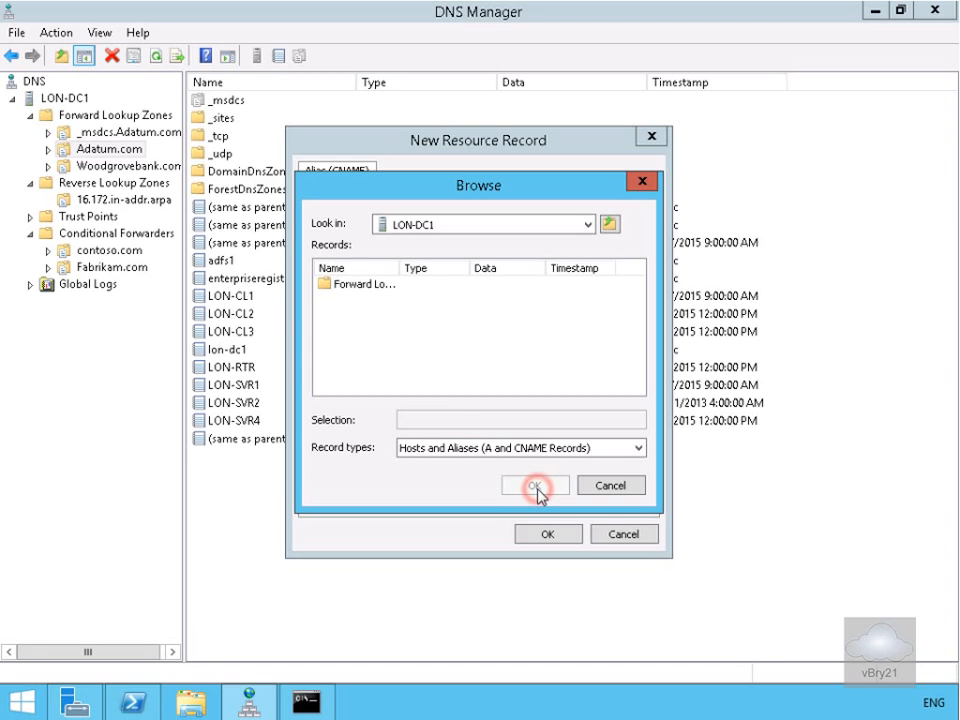
{"action": "double_click", "coordinate": [352, 287]}
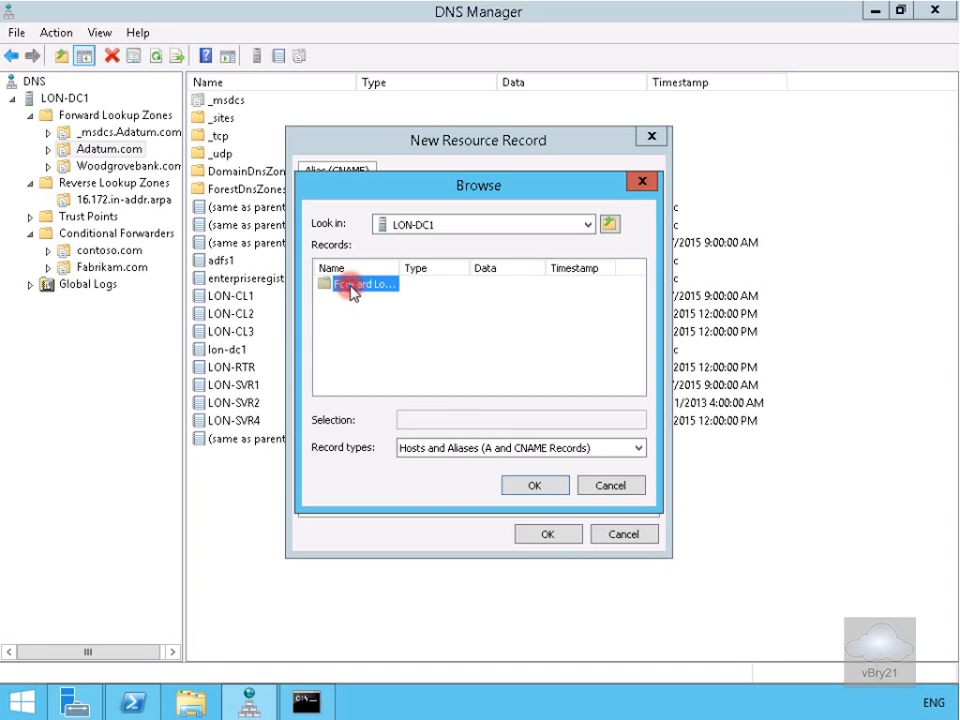
{"action": "double_click", "coordinate": [368, 300]}
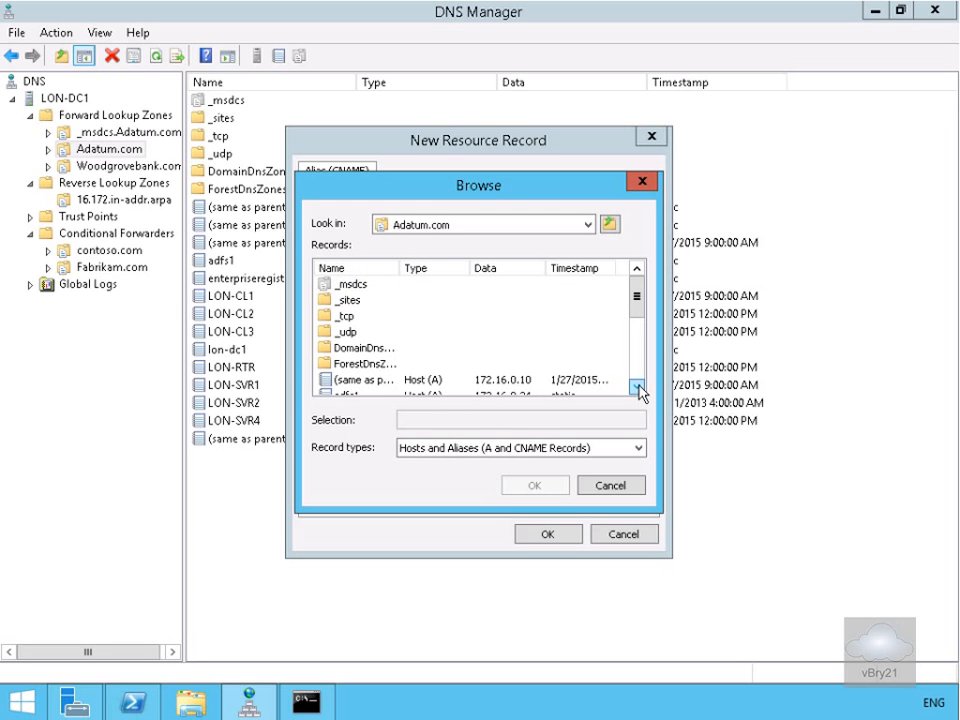
- Choose lon-dc1 as the target host and create the www CNAME record
{"action": "left_click", "coordinate": [636, 387]}
{"action": "left_click", "coordinate": [637, 387]}
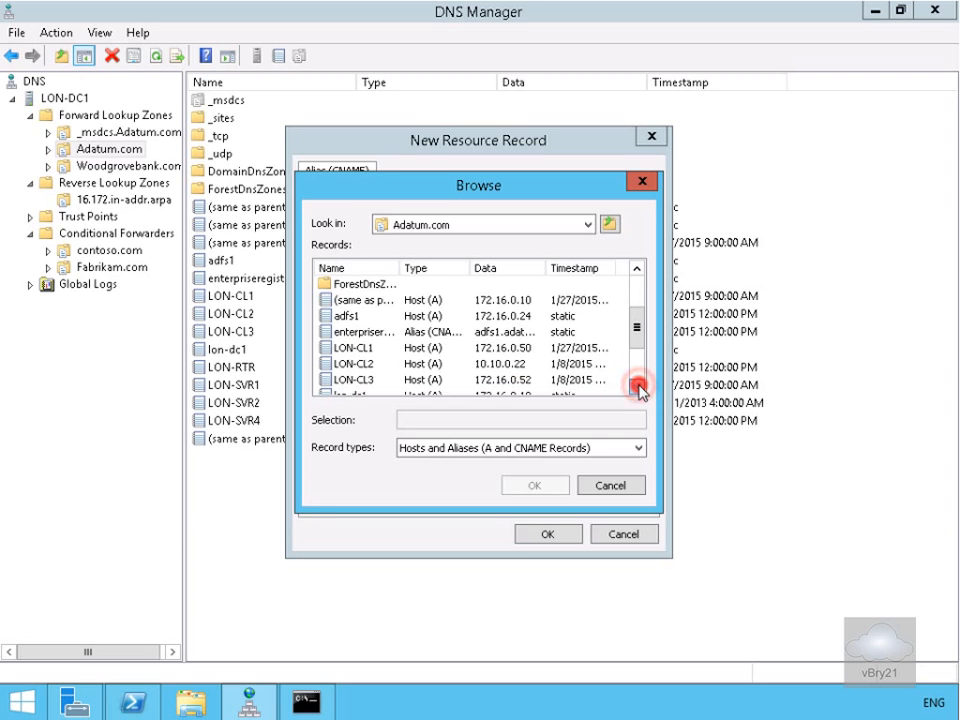
{"action": "left_click", "coordinate": [637, 387]}
{"action": "left_click", "coordinate": [343, 365]}
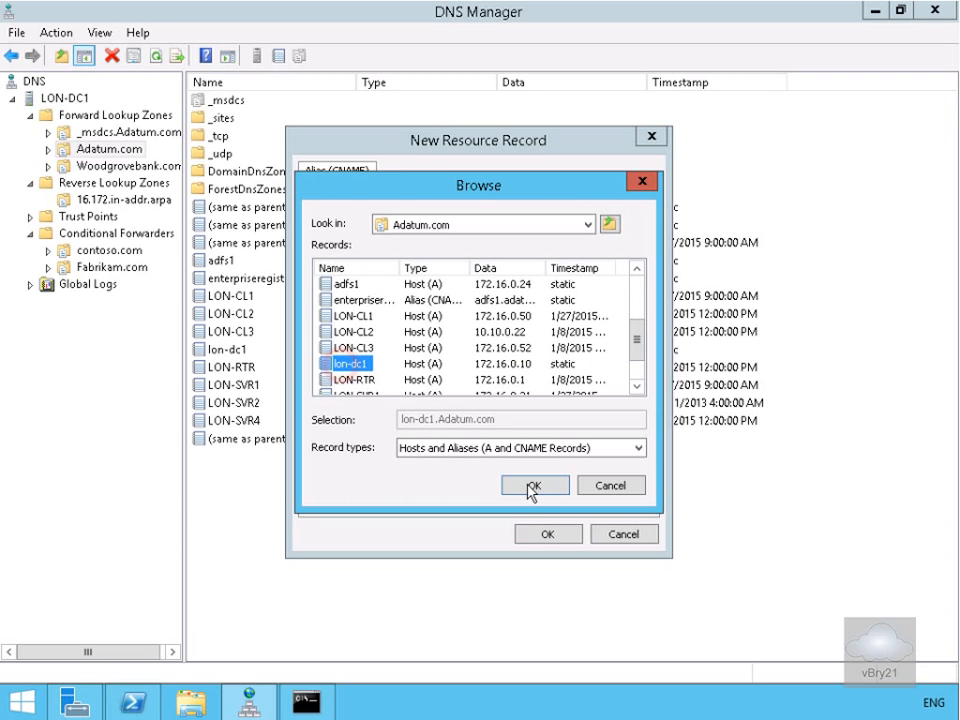
{"action": "left_click", "coordinate": [533, 486]}
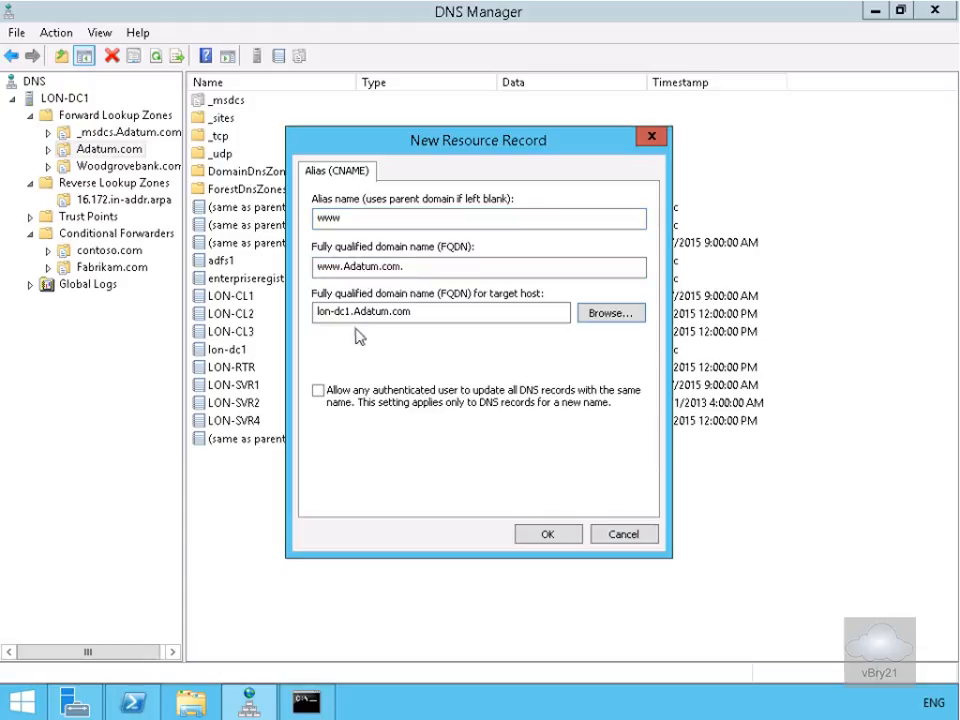
{"action": "left_click", "coordinate": [567, 545]}
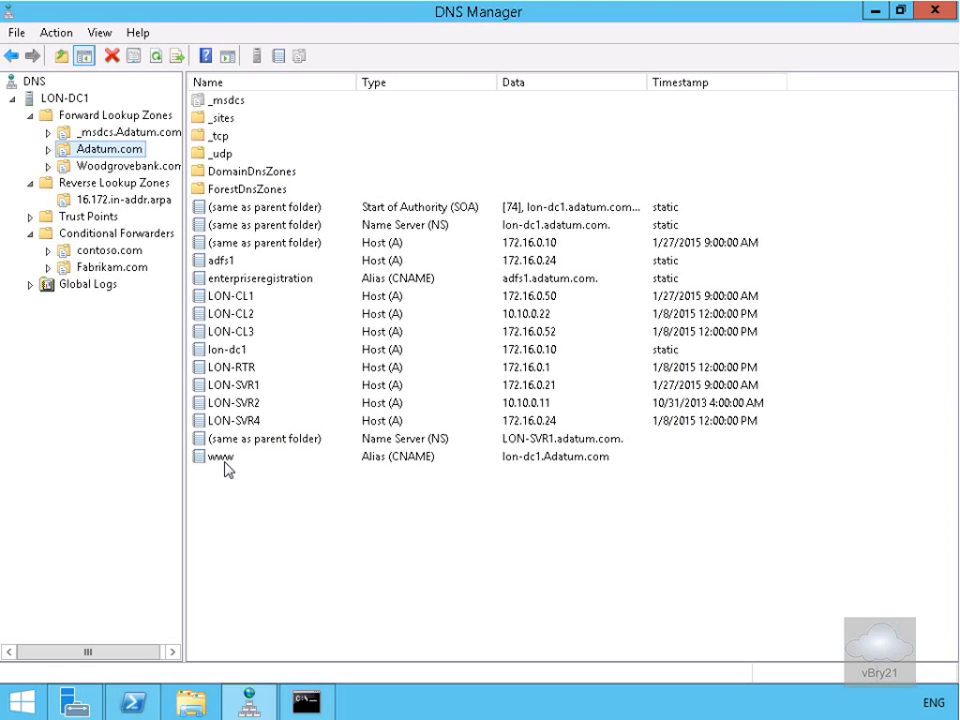
- Create an Intranet CNAME record in Adatum.com targeting lon-dc1.Adatum.com
{"action": "right_click", "coordinate": [112, 152]}
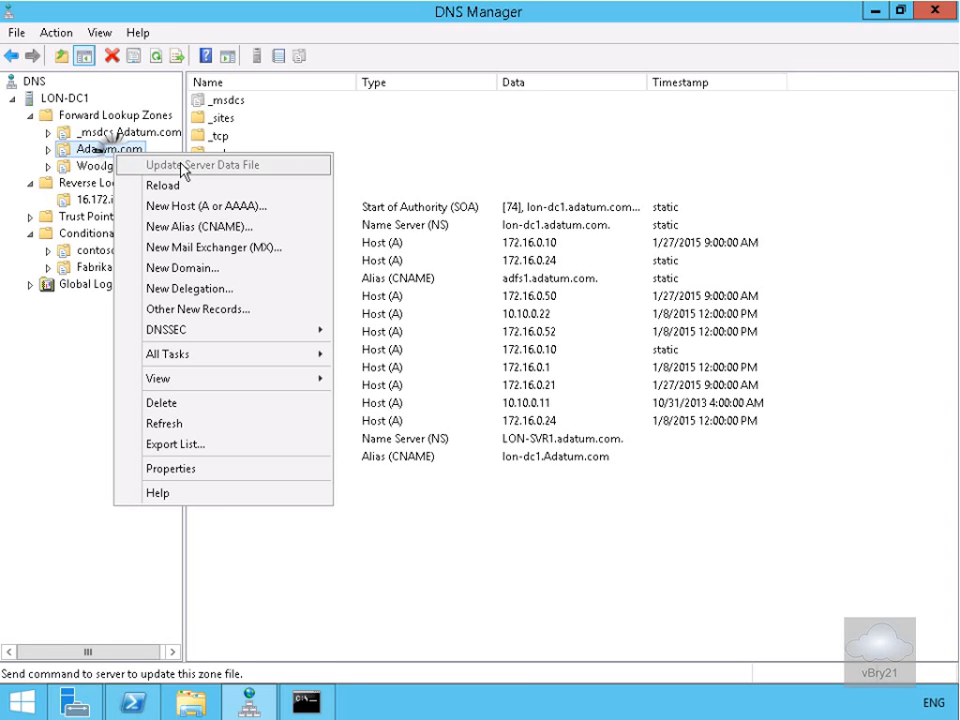
{"action": "left_click", "coordinate": [186, 229]}
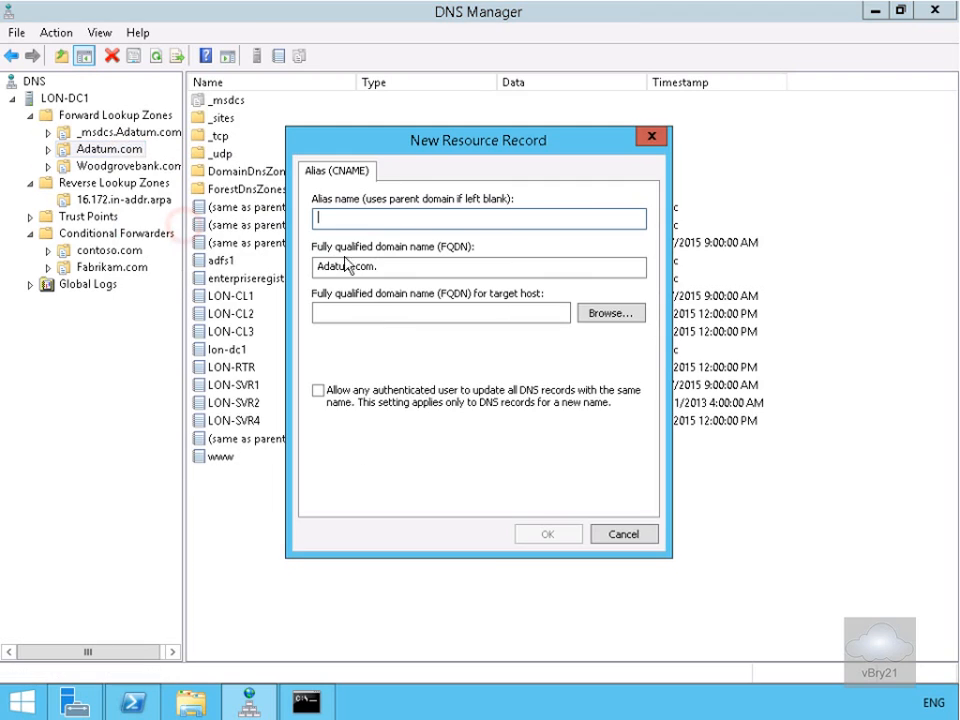
{"action": "type", "text": "Intranet"}
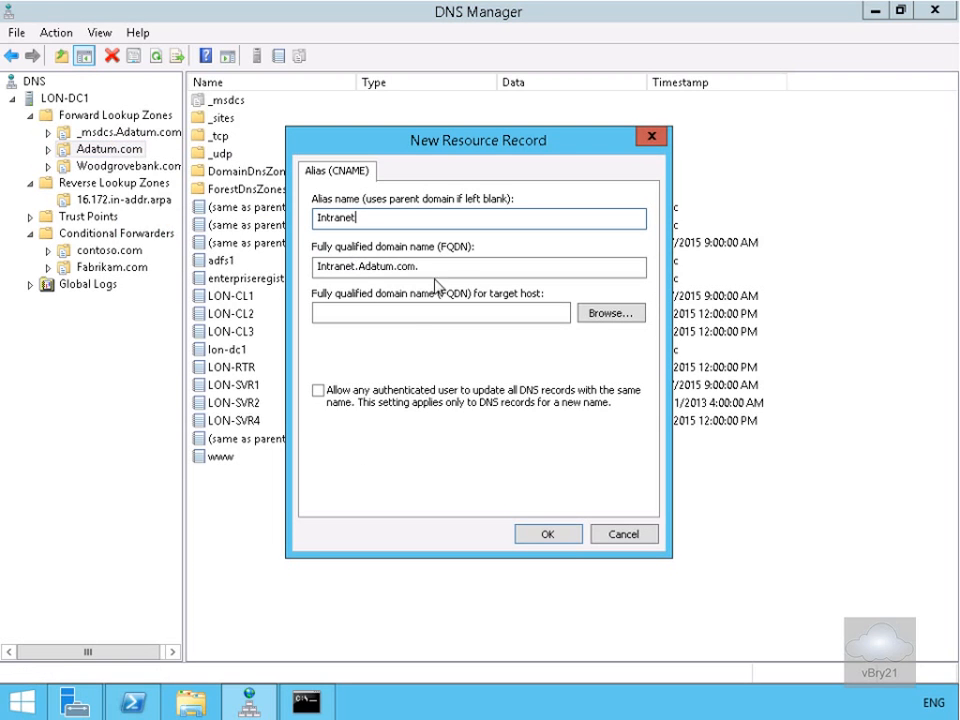
{"action": "left_click", "coordinate": [615, 315]}
{"action": "left_click", "coordinate": [376, 287]}
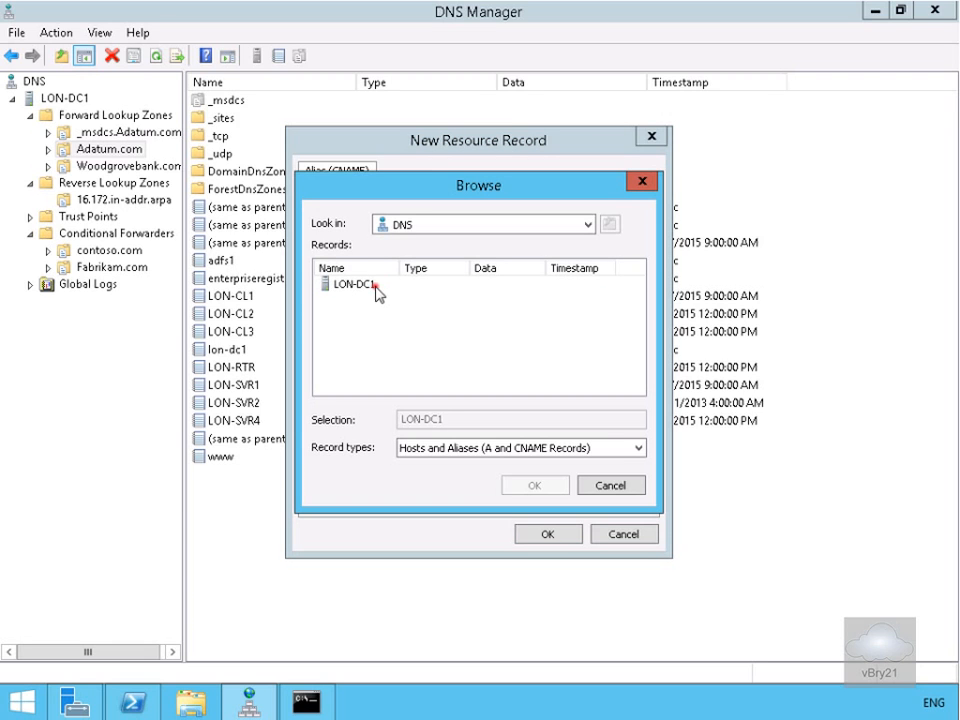
{"action": "double_click", "coordinate": [376, 287]}
{"action": "double_click", "coordinate": [370, 284]}
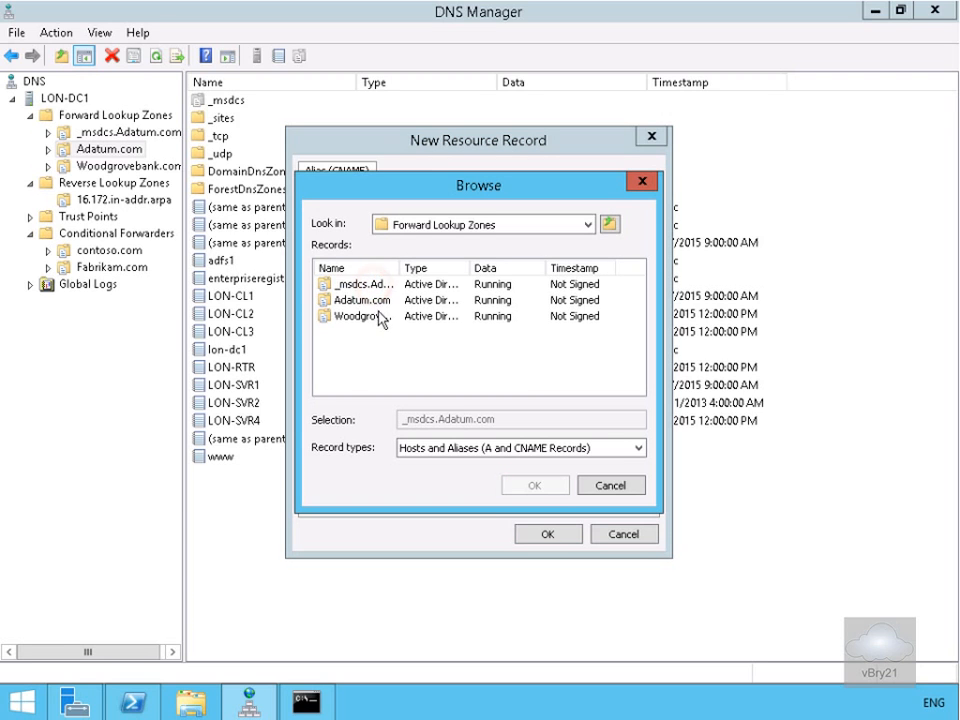
{"action": "double_click", "coordinate": [376, 302]}
{"action": "scroll", "coordinate": [414, 364], "scroll_direction": "down", "scroll_amount": 2}
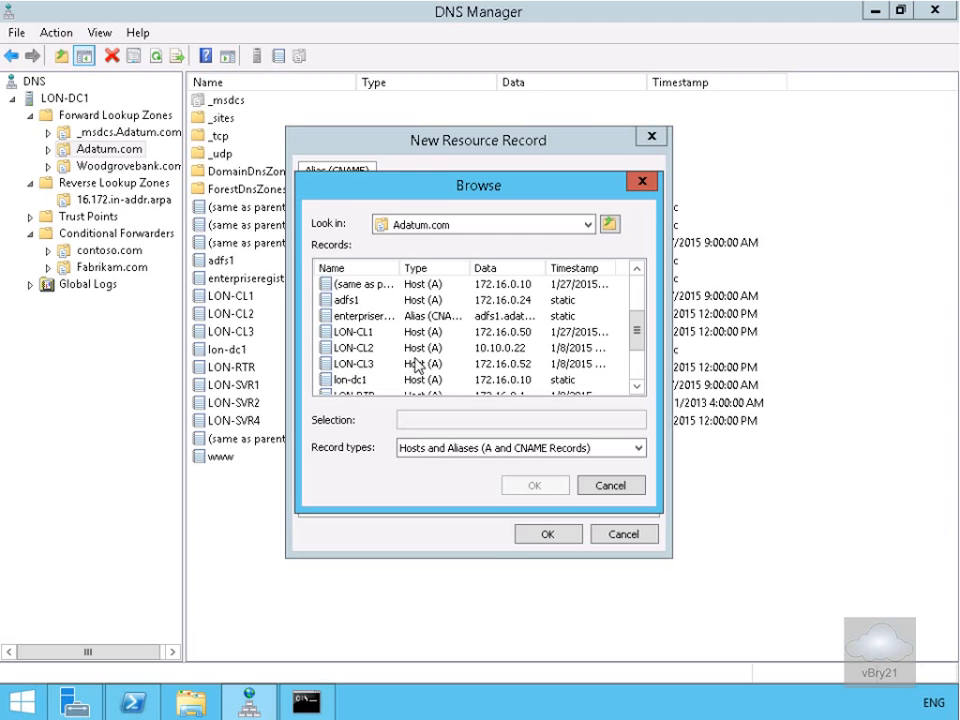
{"action": "left_click", "coordinate": [360, 380]}
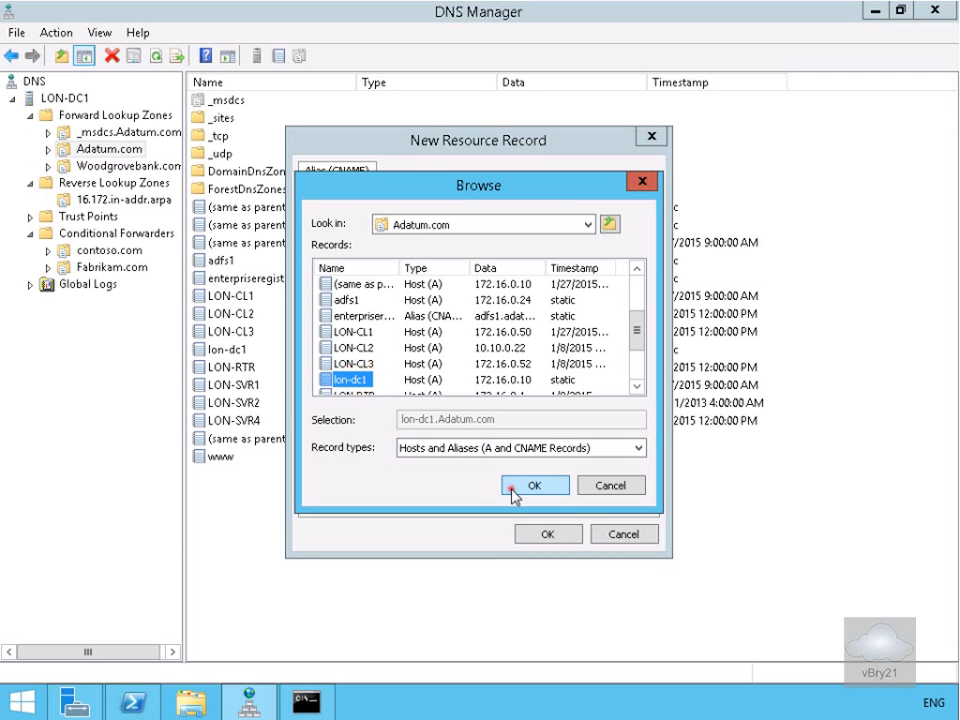
{"action": "left_click", "coordinate": [512, 487]}
{"action": "left_click", "coordinate": [533, 536]}
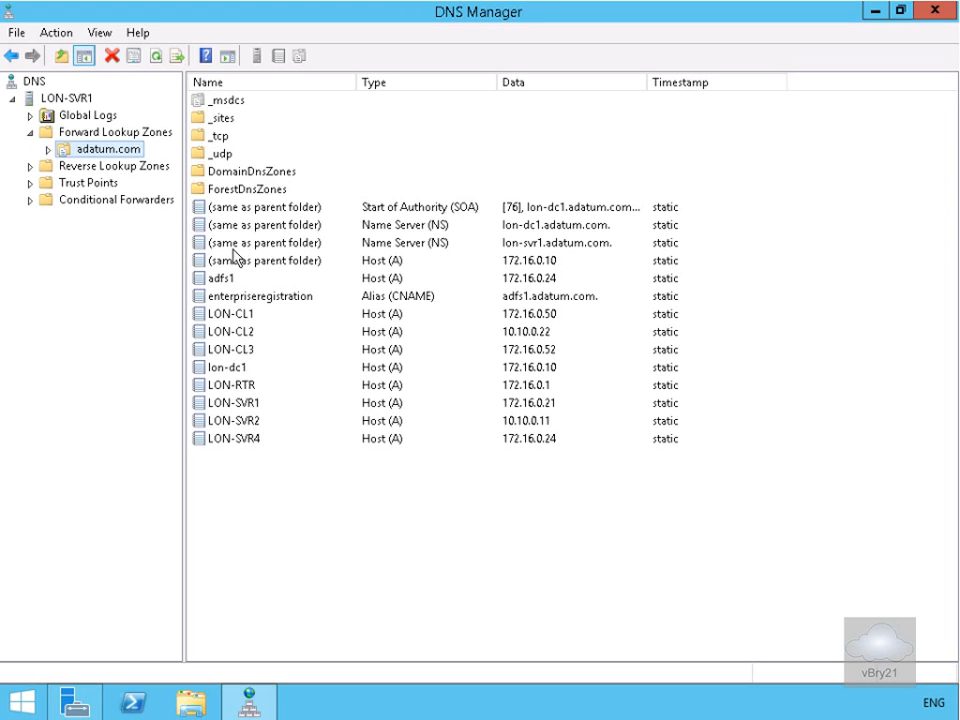
- Run Transfer from Master on LON-SVR1's adatum.com and refresh with F5 to show the new aliases
{"action": "right_click", "coordinate": [123, 147]}
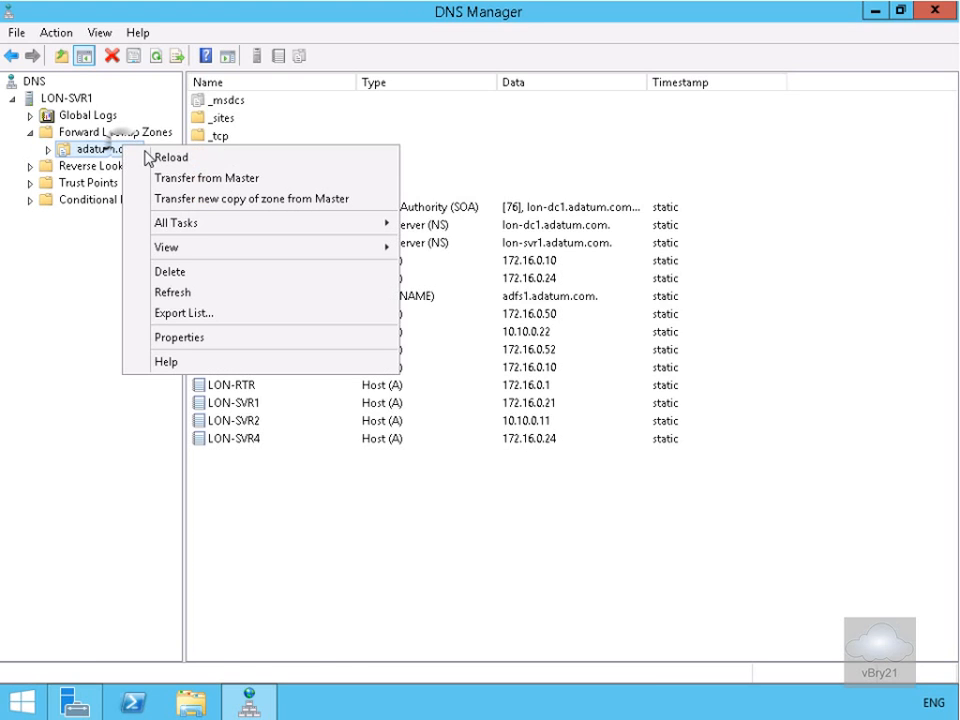
{"action": "left_click", "coordinate": [197, 178]}
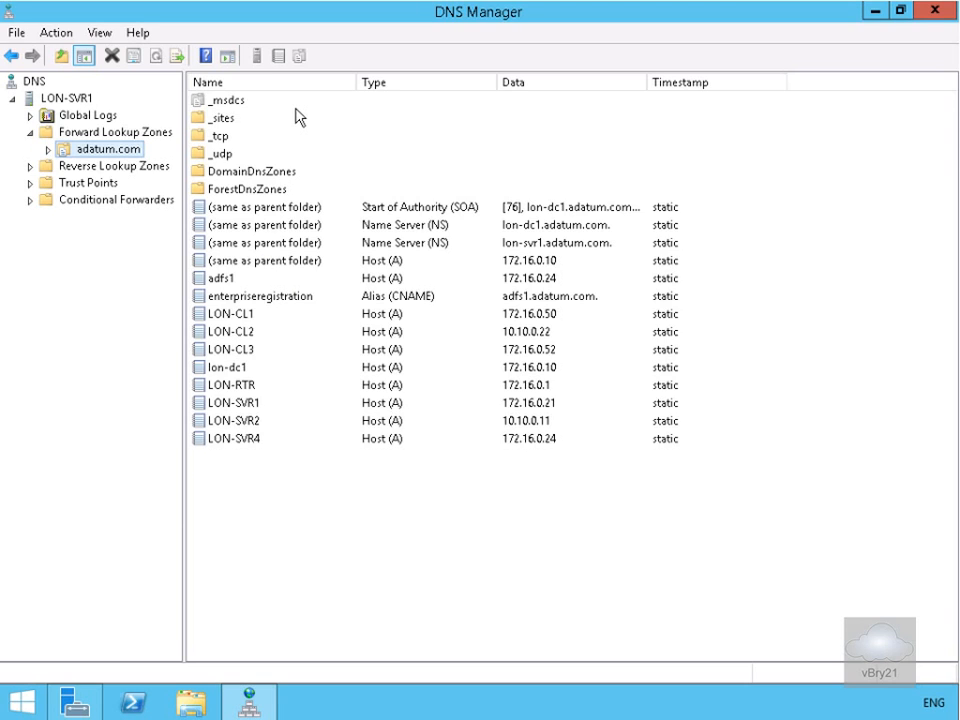
{"action": "key", "text": "F5"}
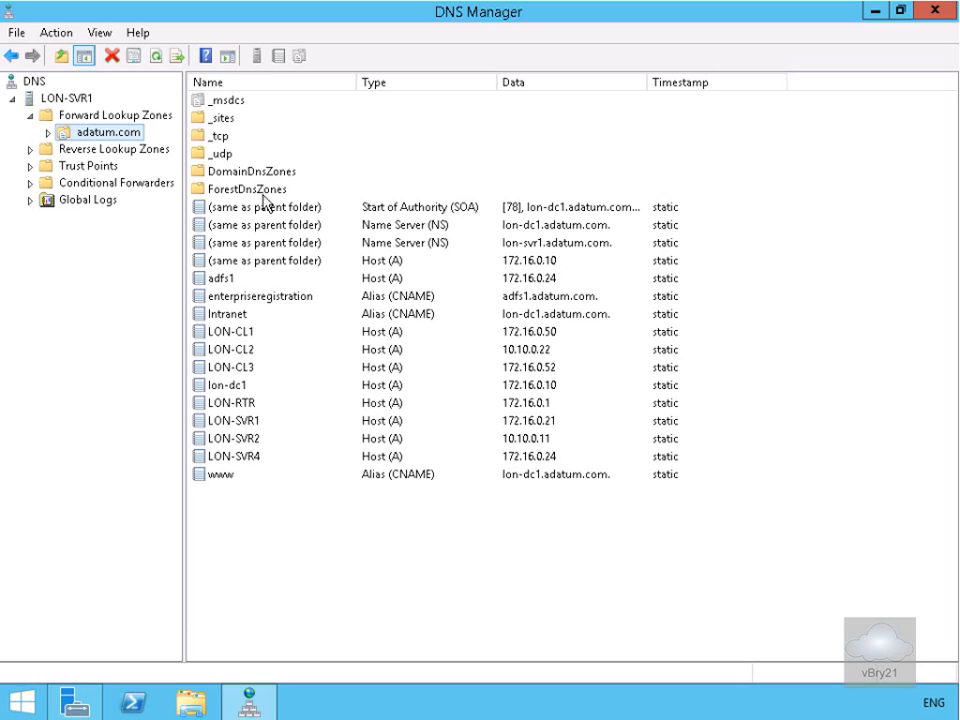